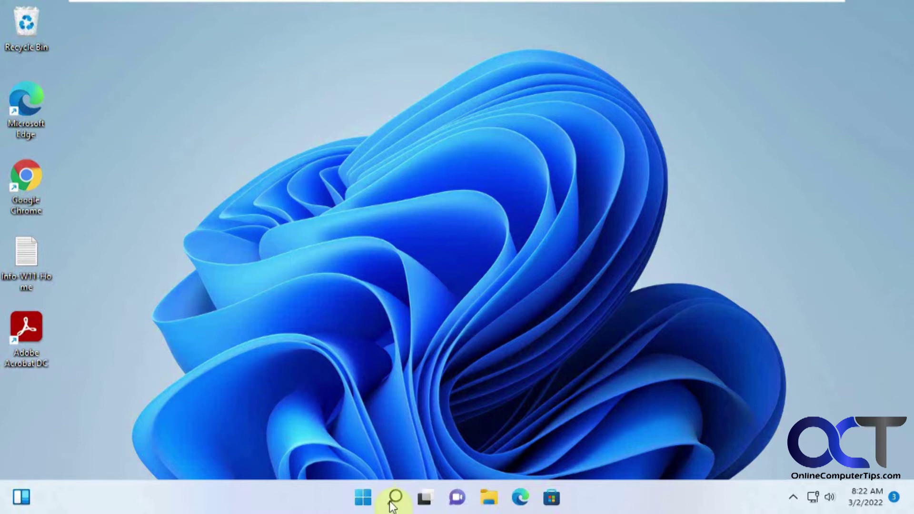
# Launch the System Restore wizard by running rstrui.exe, and cancel it.
pyautogui.click(363, 497)
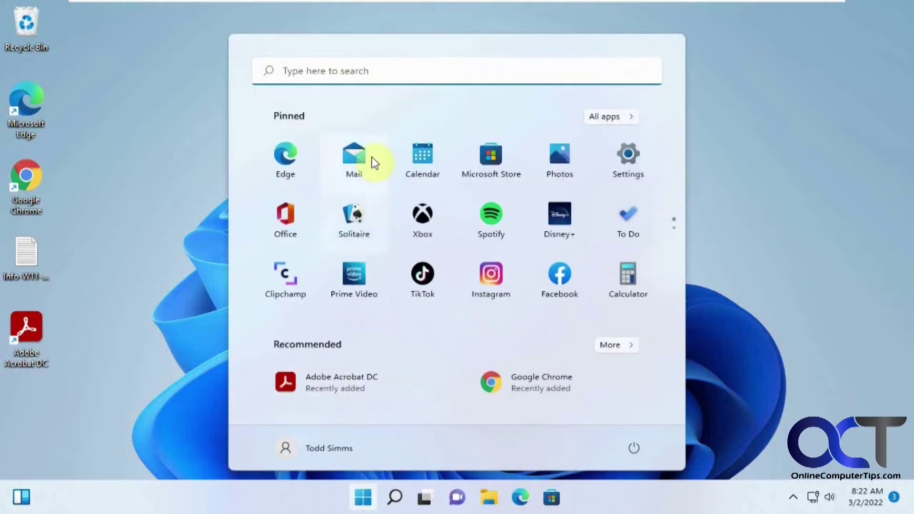
pyautogui.click(384, 70)
pyautogui.write('rstrui.exe')
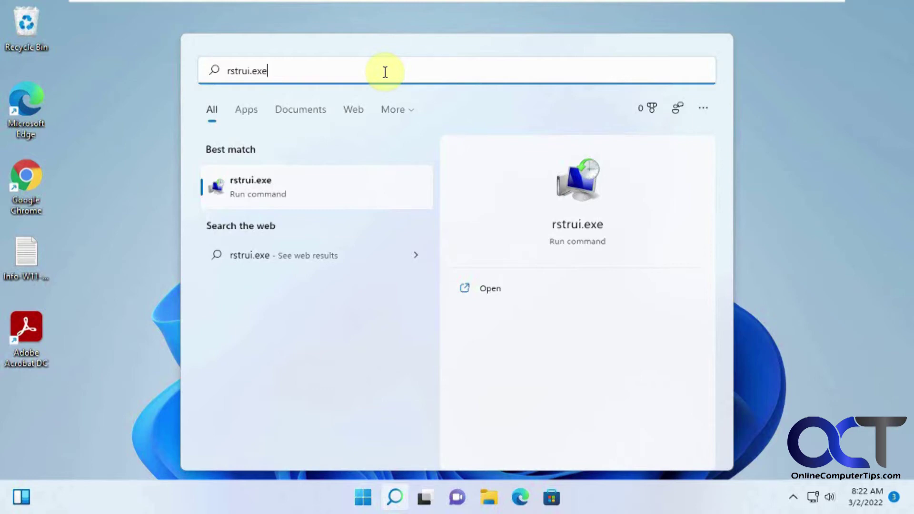
pyautogui.press('Return')
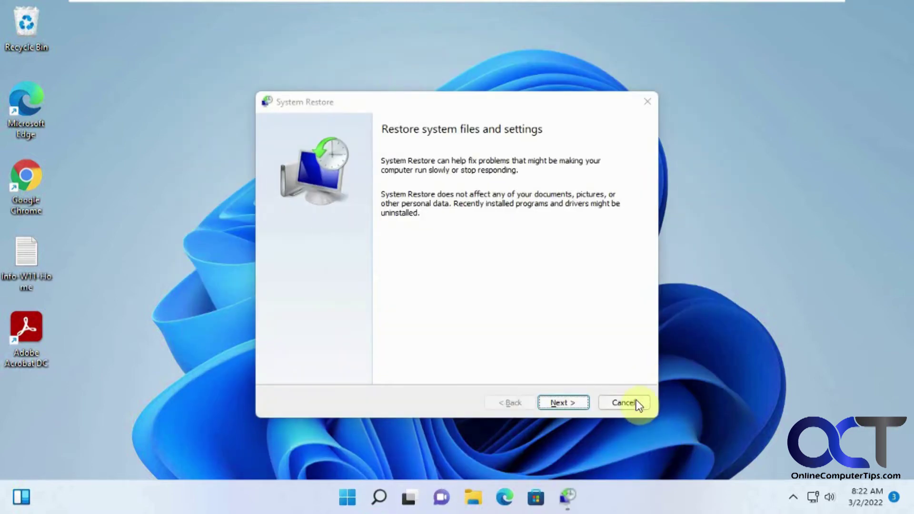
pyautogui.click(637, 404)
# Search Windows for "system re" and open the Create a restore point settings.
pyautogui.click(364, 495)
pyautogui.click(423, 62)
pyautogui.write('syste')
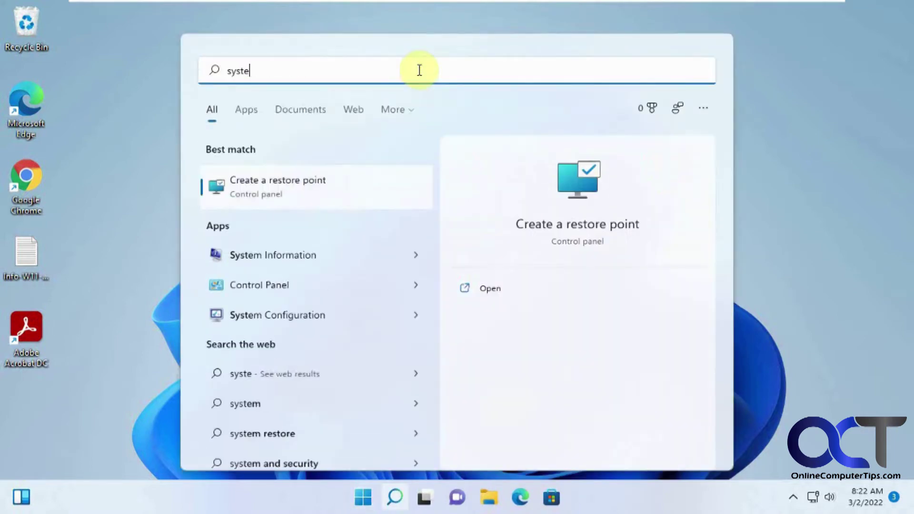
pyautogui.write('m re')
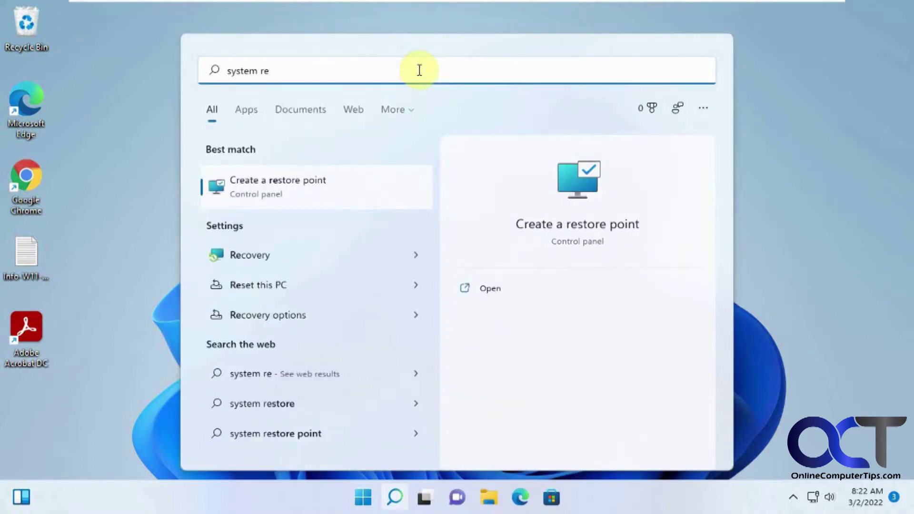
pyautogui.click(315, 180)
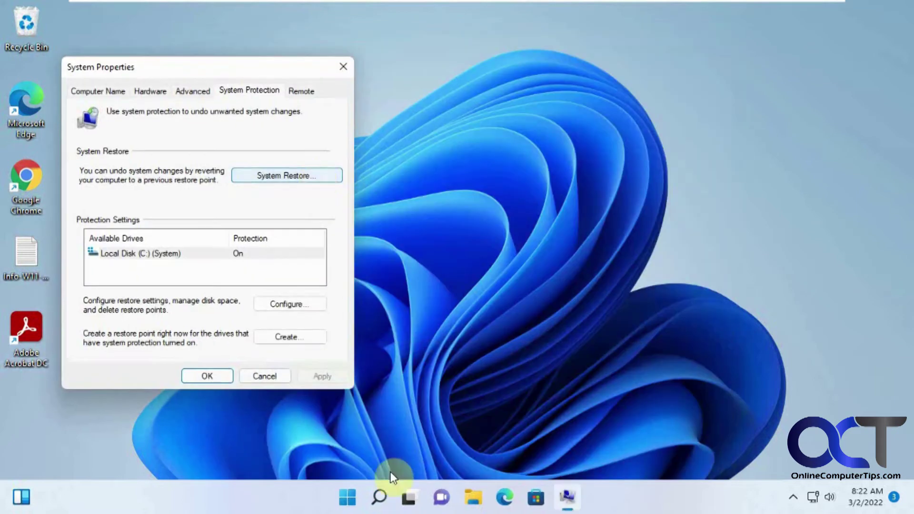
# Open the advanced system settings from the system's About page in Settings, and close Settings.
pyautogui.click(347, 496)
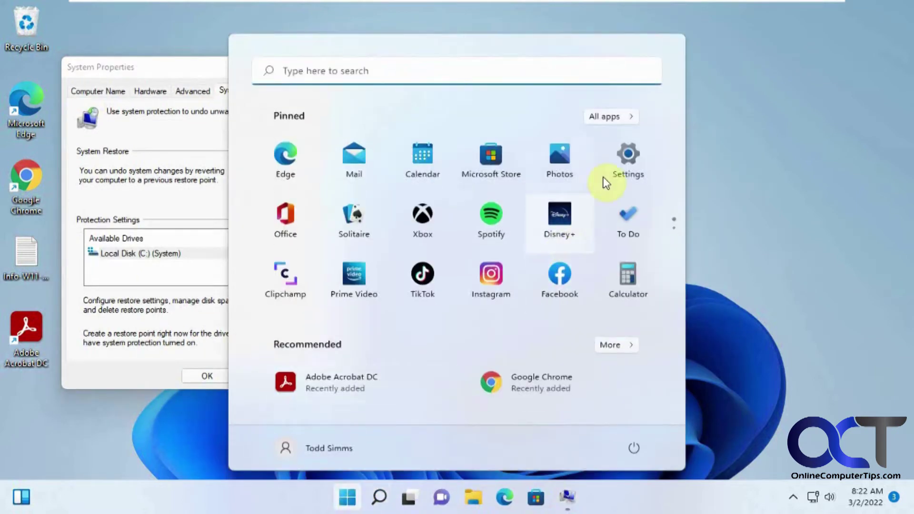
pyautogui.click(623, 162)
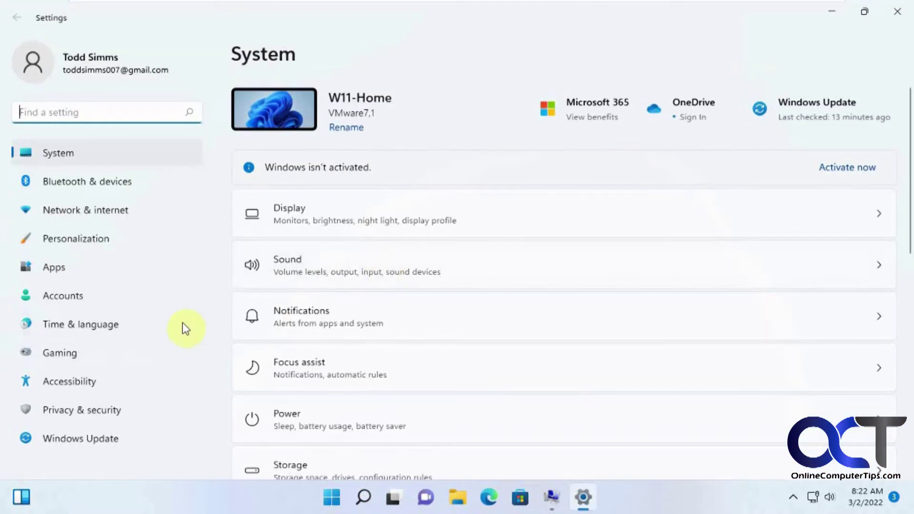
pyautogui.scroll(-3, 360, 315)
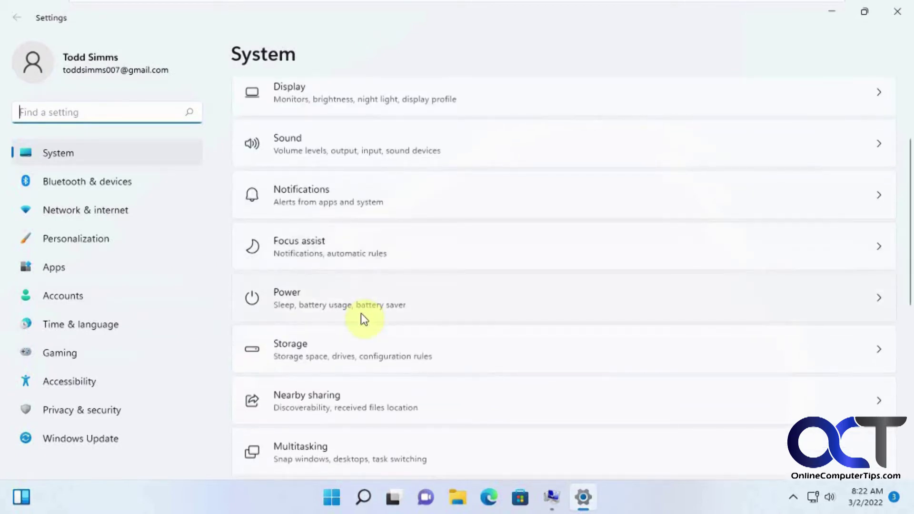
pyautogui.scroll(-10, 361, 313)
pyautogui.click(382, 438)
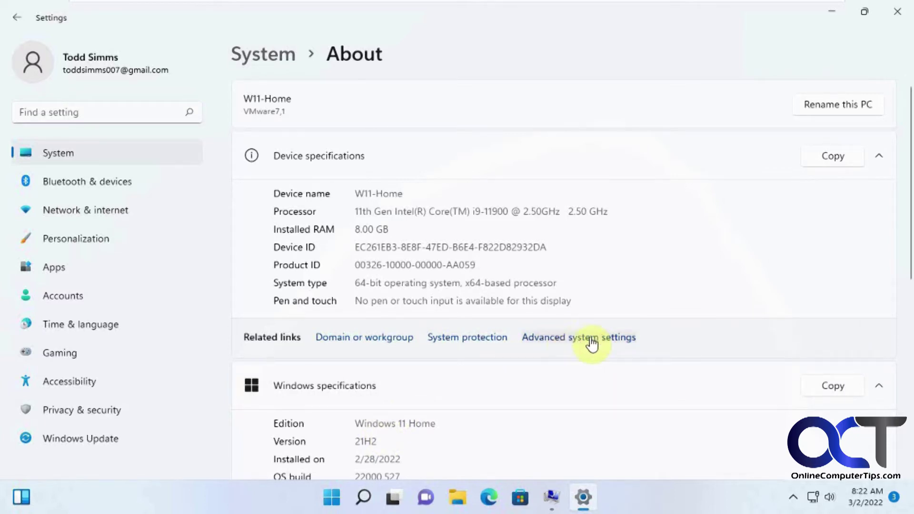
pyautogui.click(618, 339)
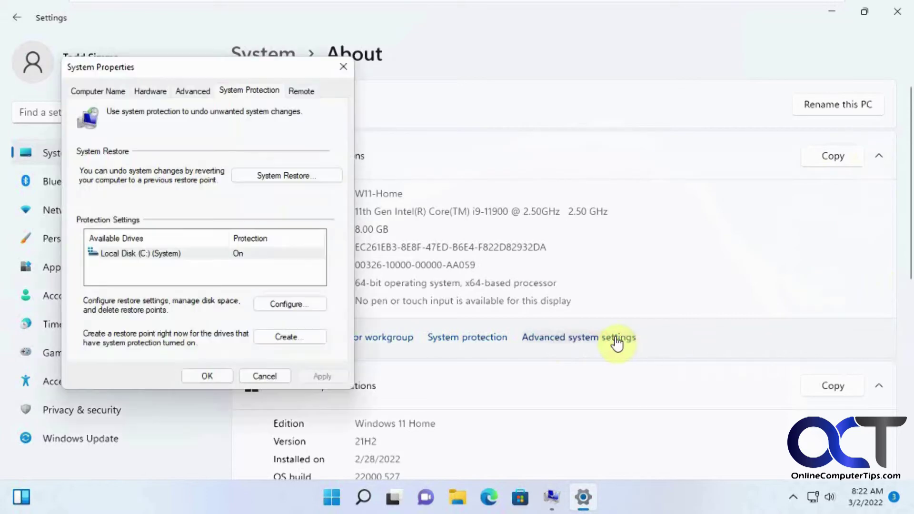
pyautogui.click(894, 14)
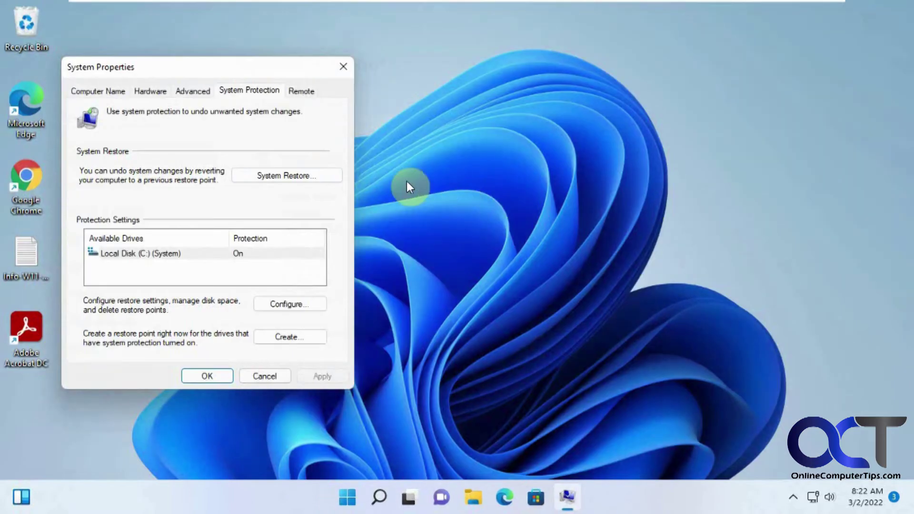
# Move System Properties toward the middle of the screen and review the system protection configuration of Local Disk (C:).
pyautogui.moveTo(252, 72); pyautogui.dragTo(434, 73)
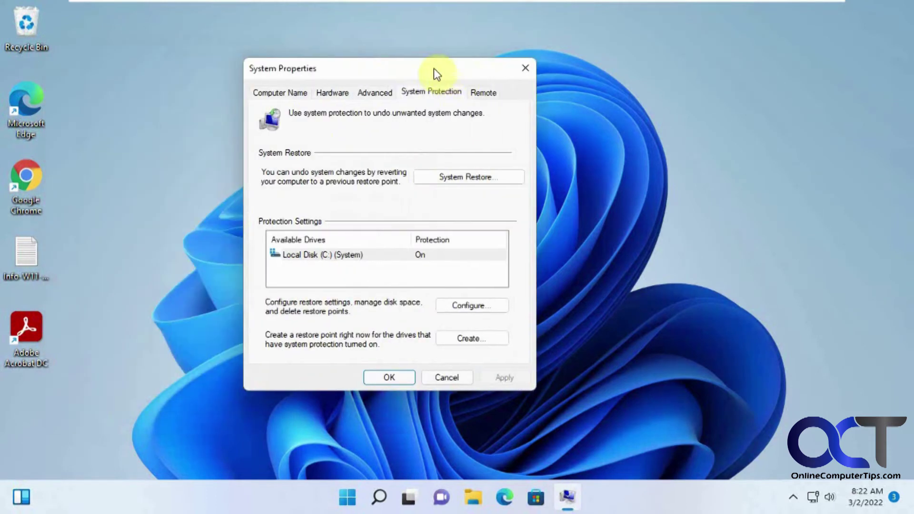
pyautogui.click(471, 307)
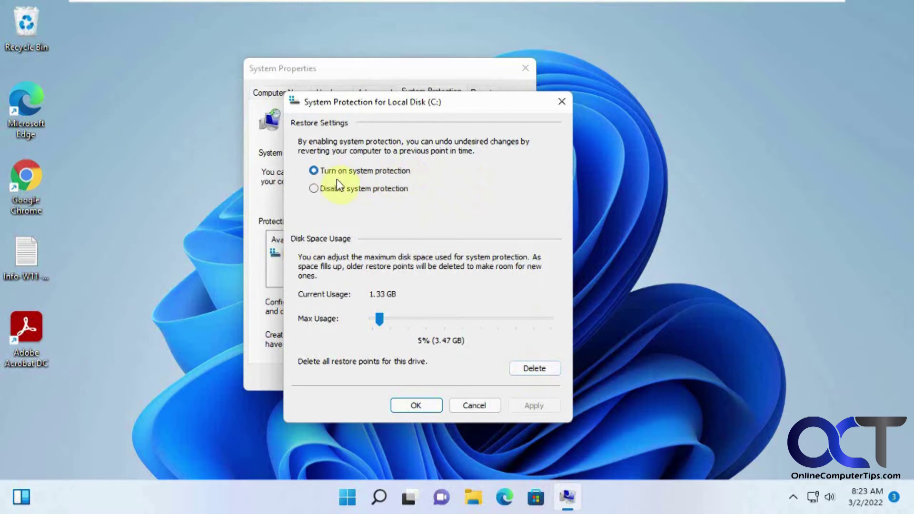
pyautogui.click(418, 406)
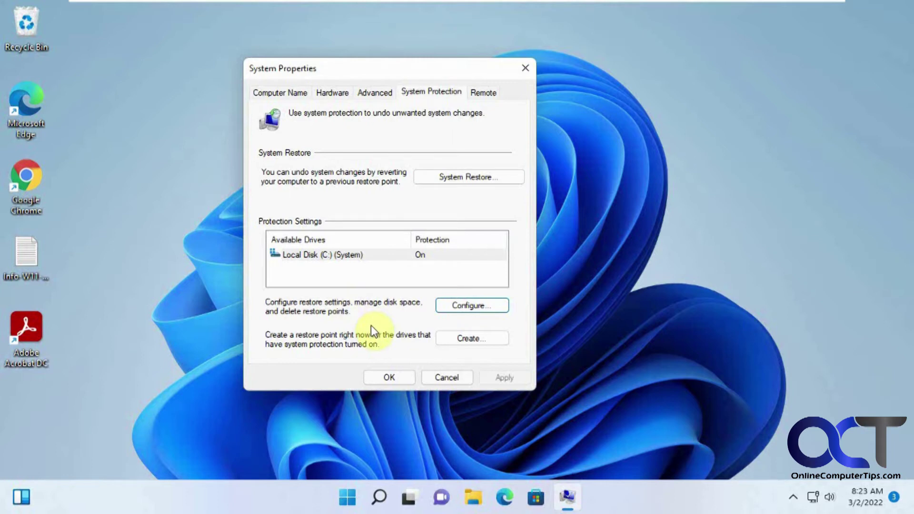
# Create a restore point with the description "Before installing new software".
pyautogui.click(463, 338)
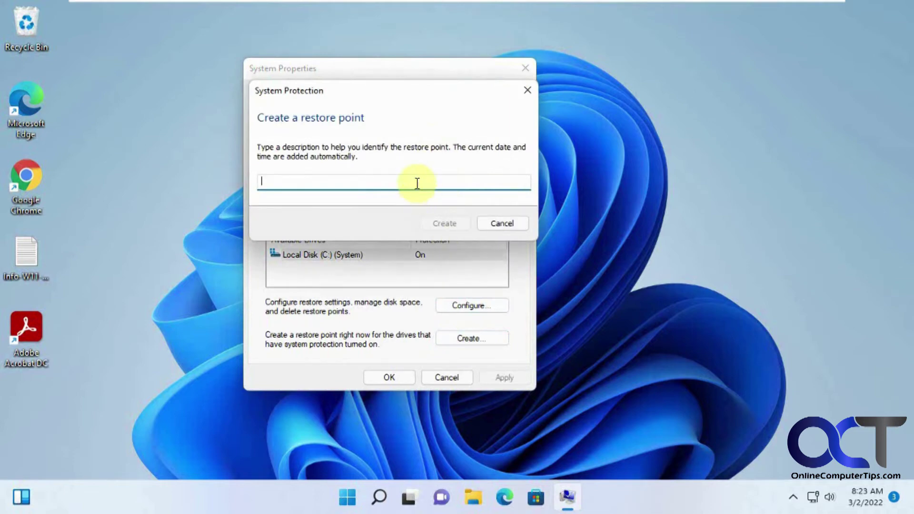
pyautogui.write('Before installing new software')
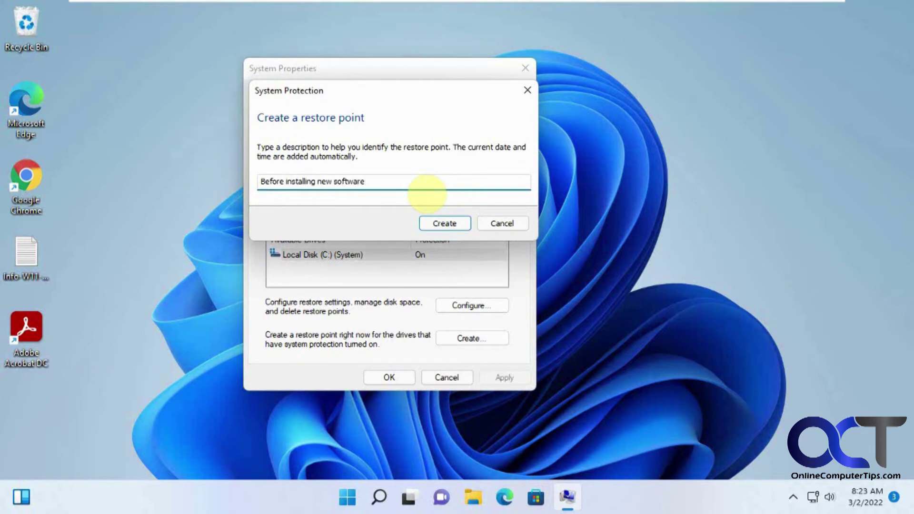
pyautogui.click(444, 222)
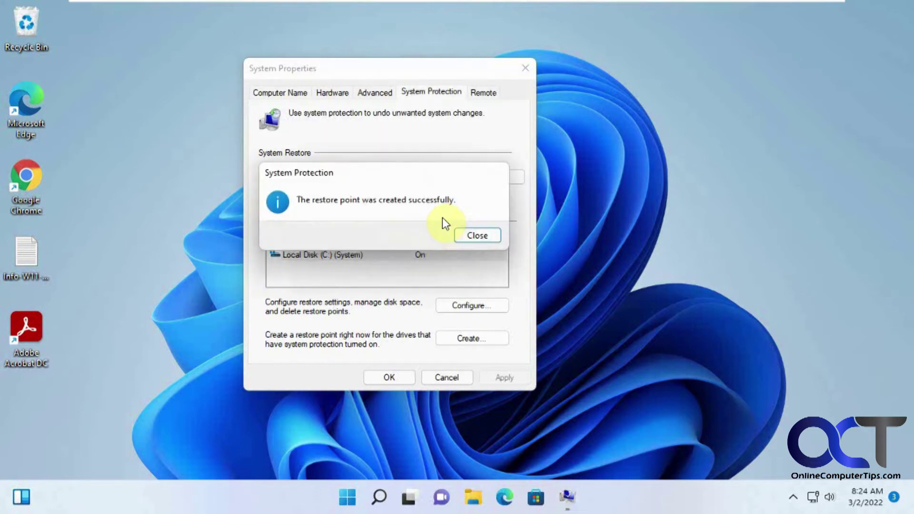
pyautogui.click(478, 235)
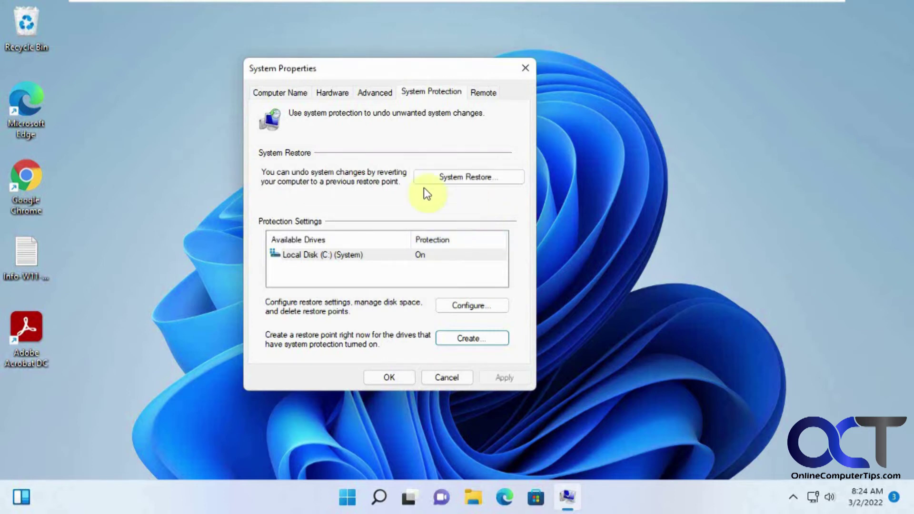
# Start System Restore, proceed to the restore point list and look through its entries.
pyautogui.click(478, 176)
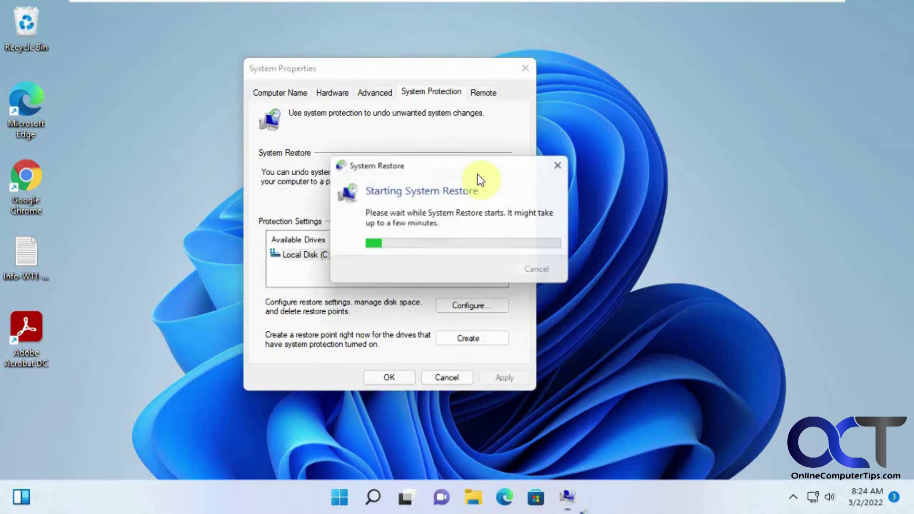
pyautogui.click(559, 402)
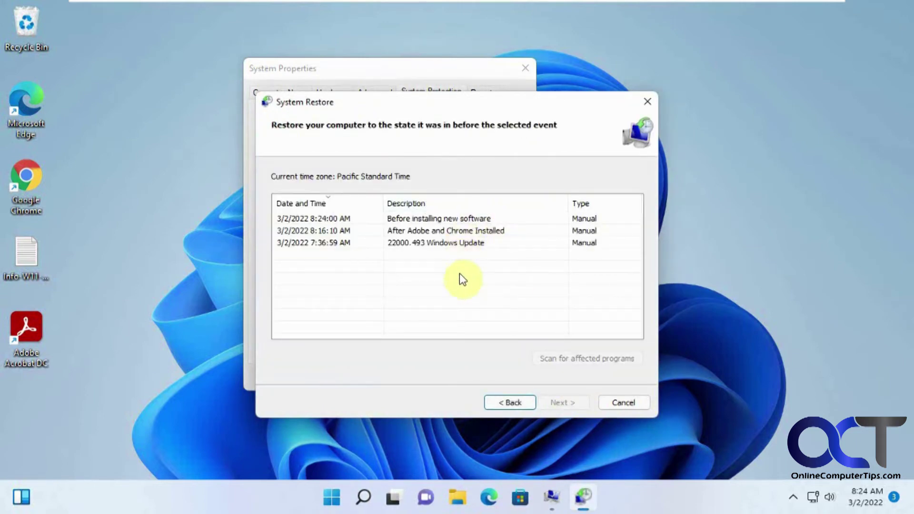
pyautogui.click(416, 219)
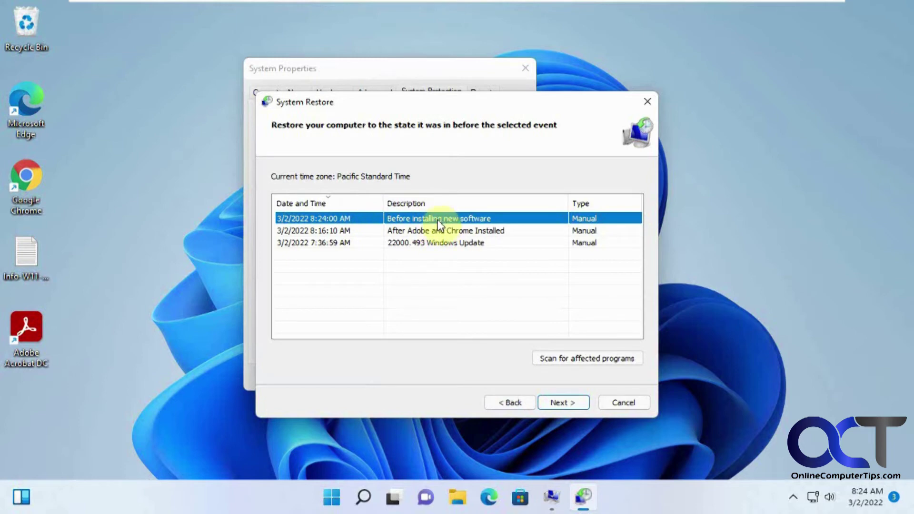
pyautogui.click(413, 230)
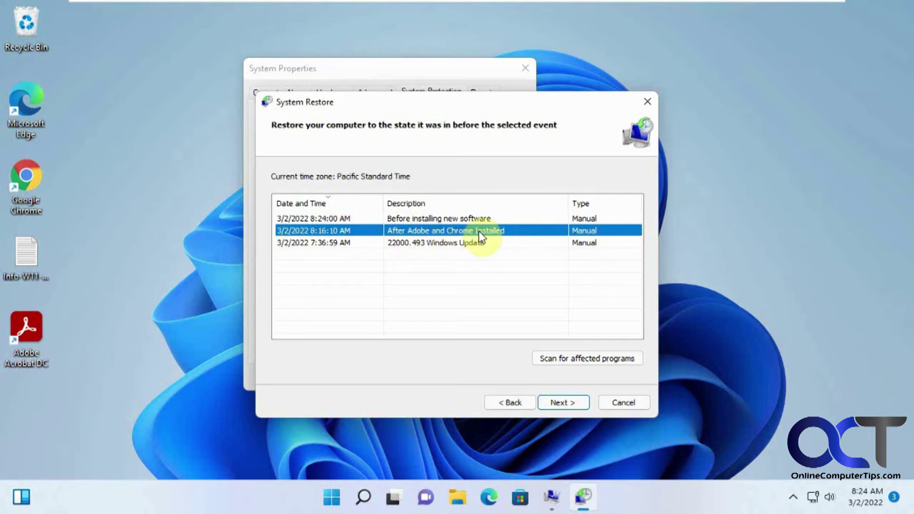
pyautogui.click(432, 243)
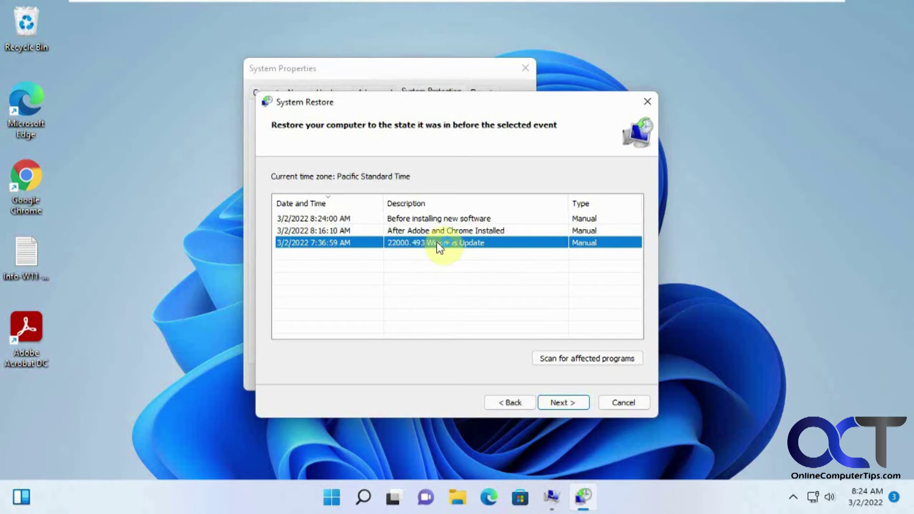
# Scan the "After Adobe and Chrome Installed" restore point for affected programs and close the report.
pyautogui.click(439, 229)
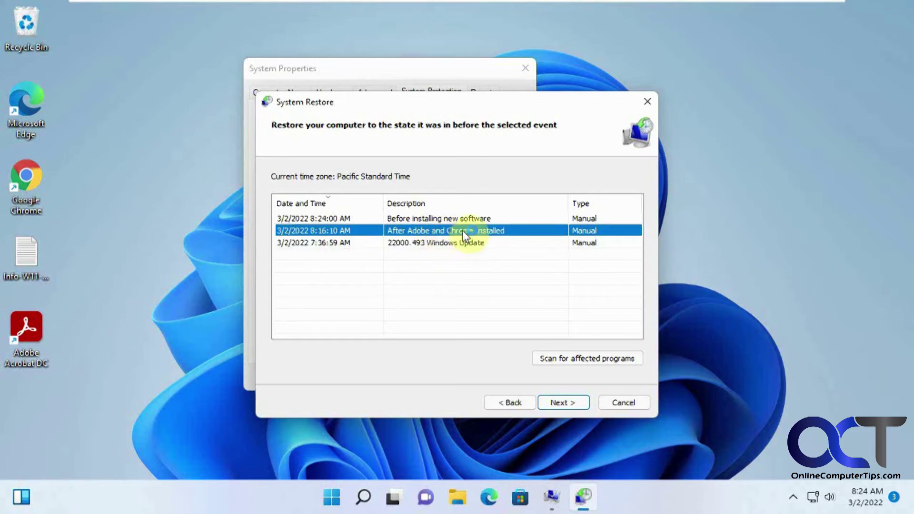
pyautogui.click(586, 358)
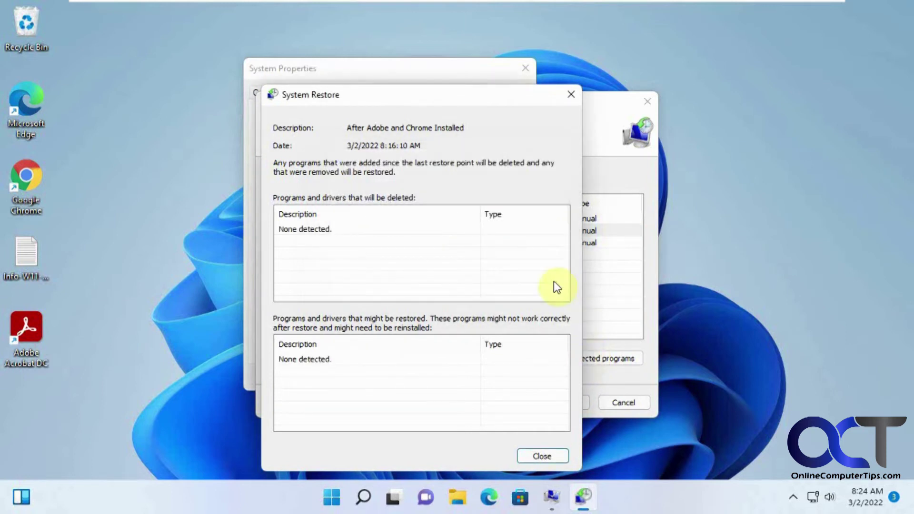
pyautogui.click(558, 453)
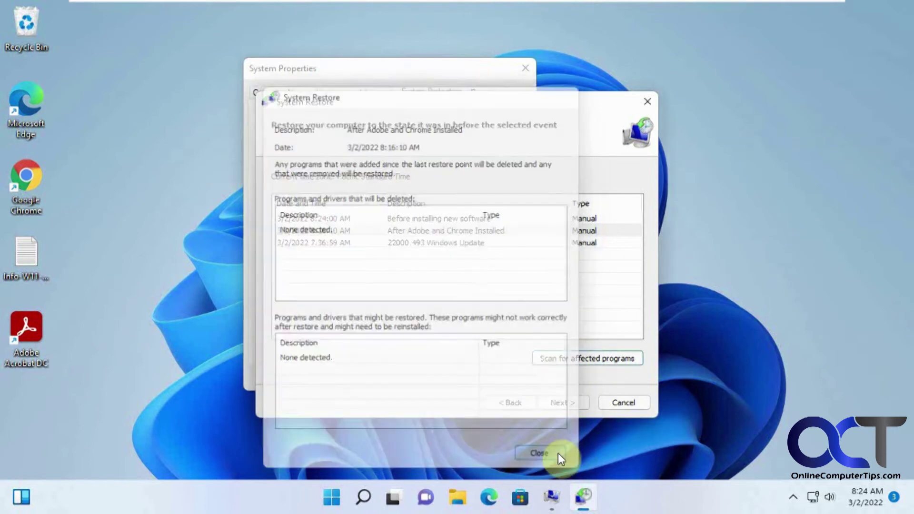
# Scan the "22000.493 Windows Update" restore point for affected programs, review the programs and drivers listed, and close the report.
pyautogui.click(473, 243)
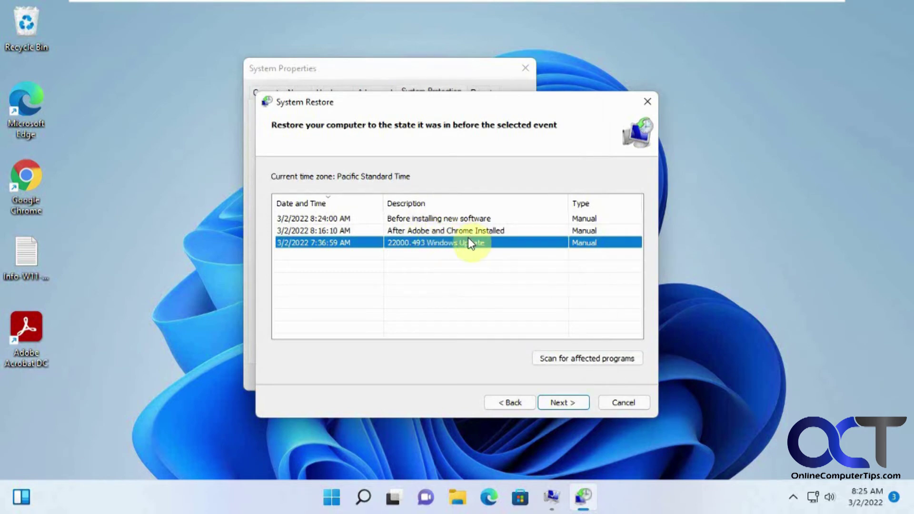
pyautogui.click(574, 359)
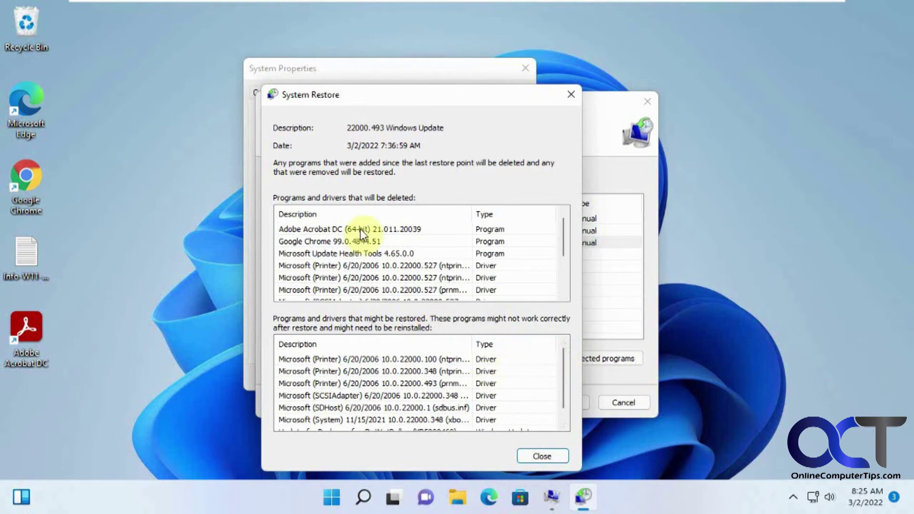
pyautogui.scroll(-2, 388, 240)
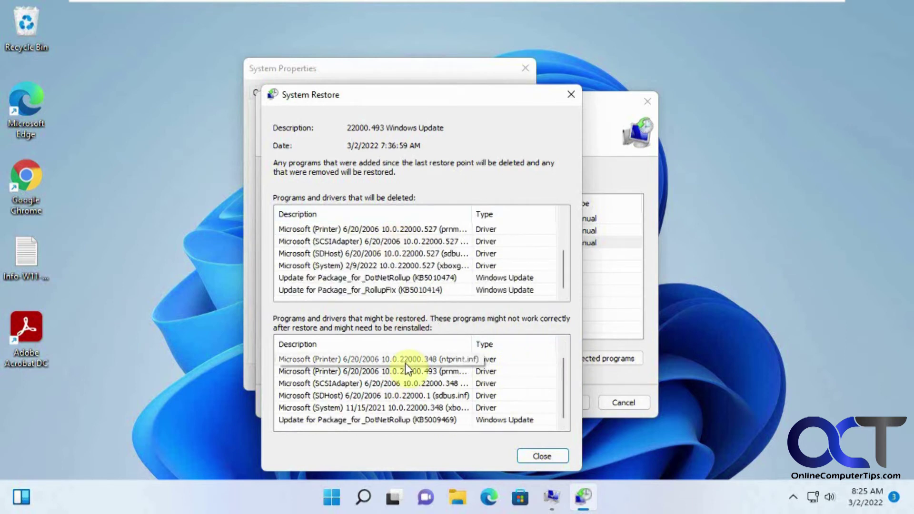
pyautogui.scroll(2, 417, 257)
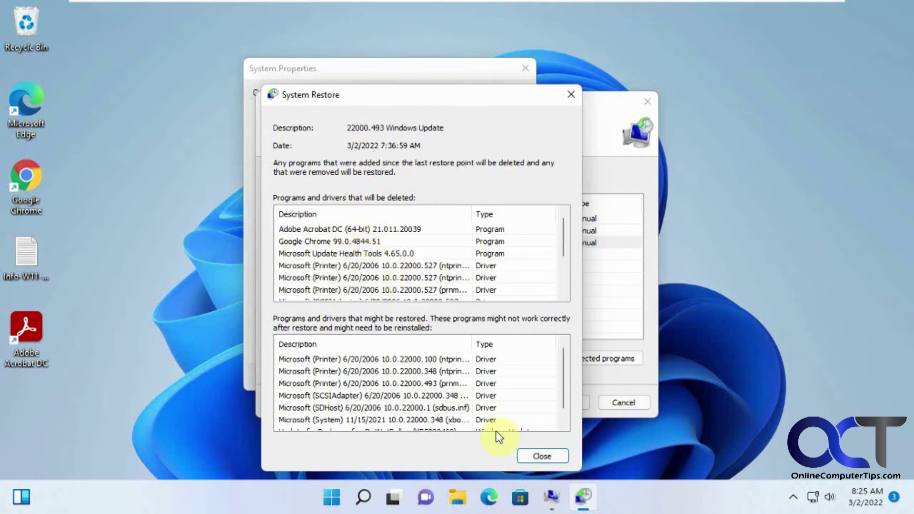
pyautogui.click(538, 457)
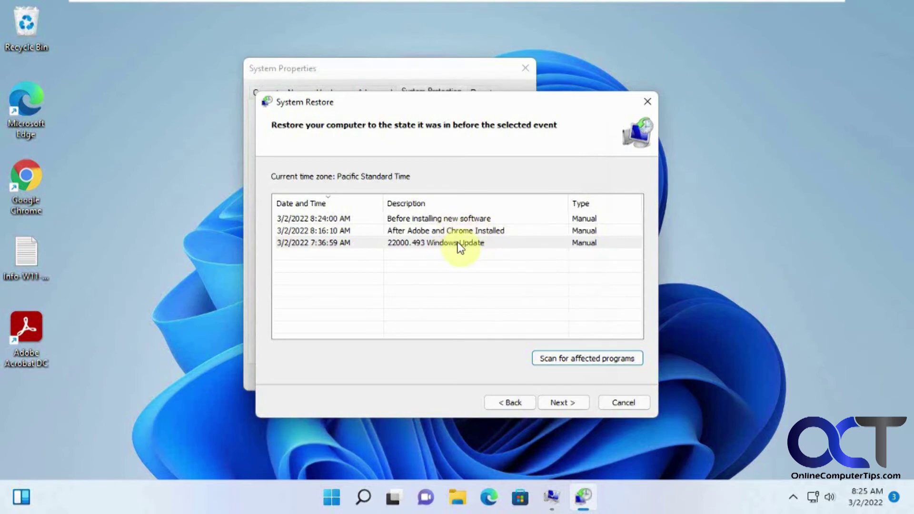
# Scan the "Before installing new software" restore point for affected programs and close the report.
pyautogui.click(461, 218)
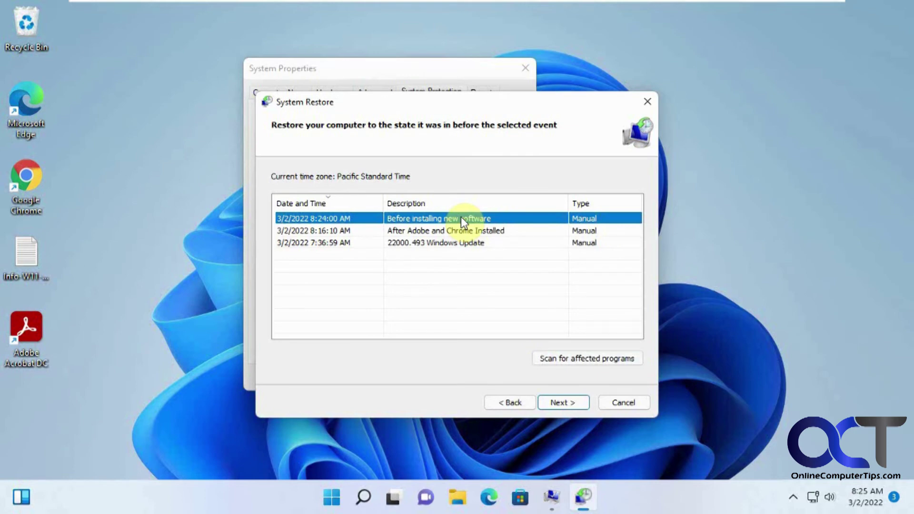
pyautogui.click(576, 357)
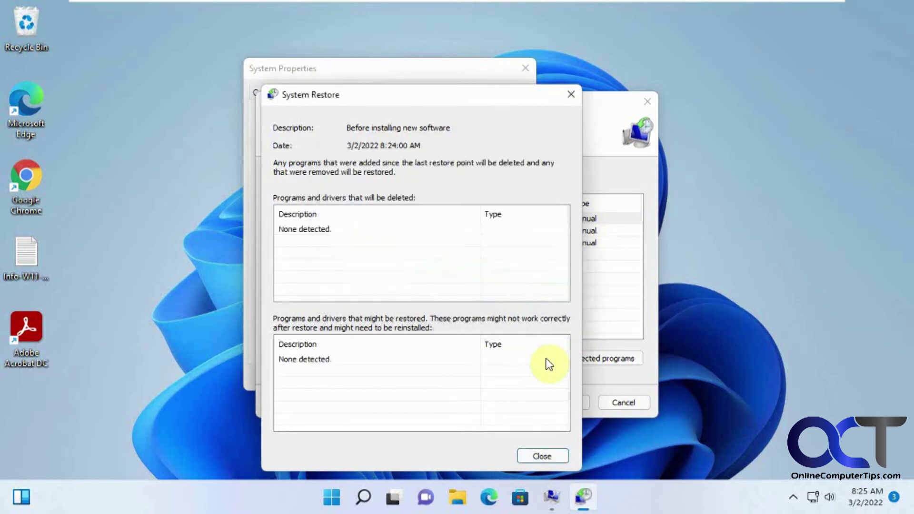
pyautogui.click(551, 453)
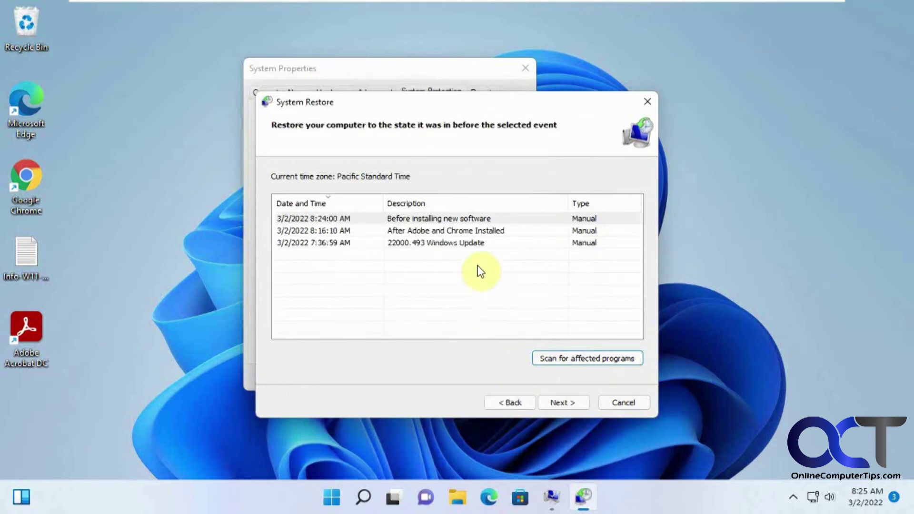
# Restore the computer to the "22000.493 Windows Update" restore point and confirm that System Restore should continue.
pyautogui.click(473, 244)
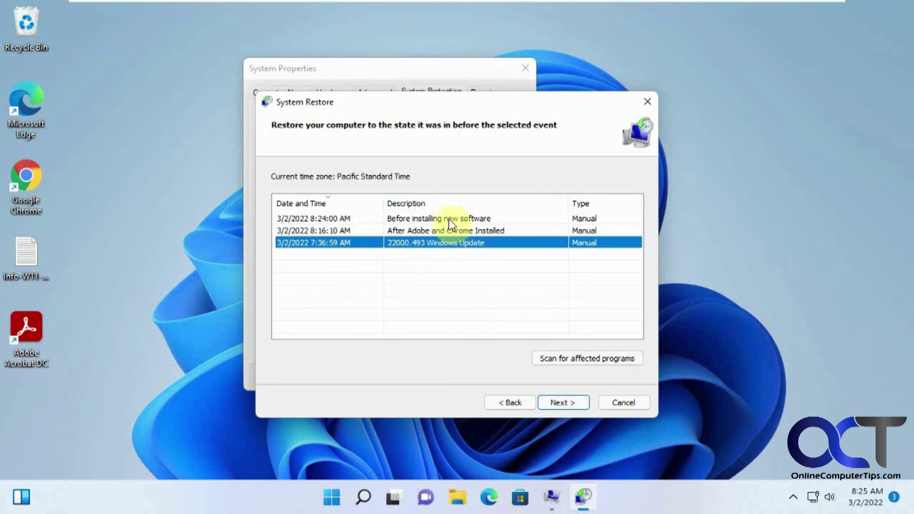
pyautogui.click(574, 402)
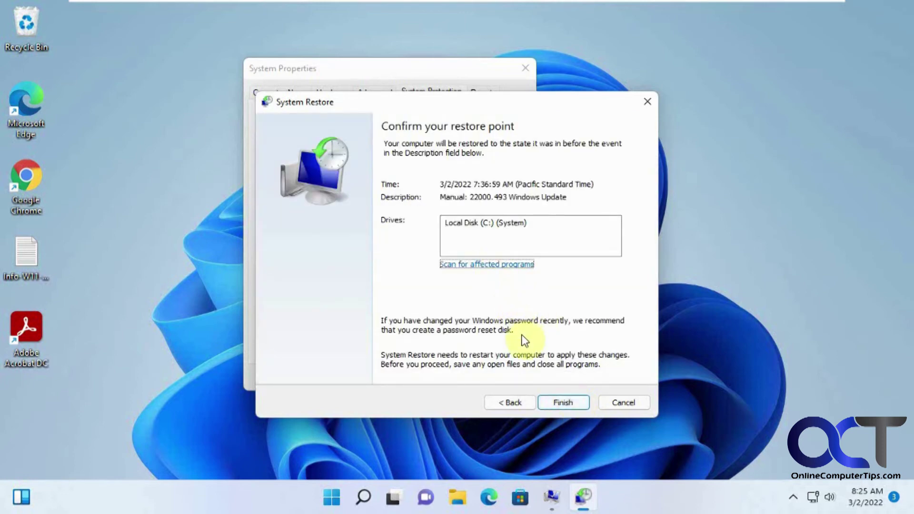
pyautogui.click(567, 403)
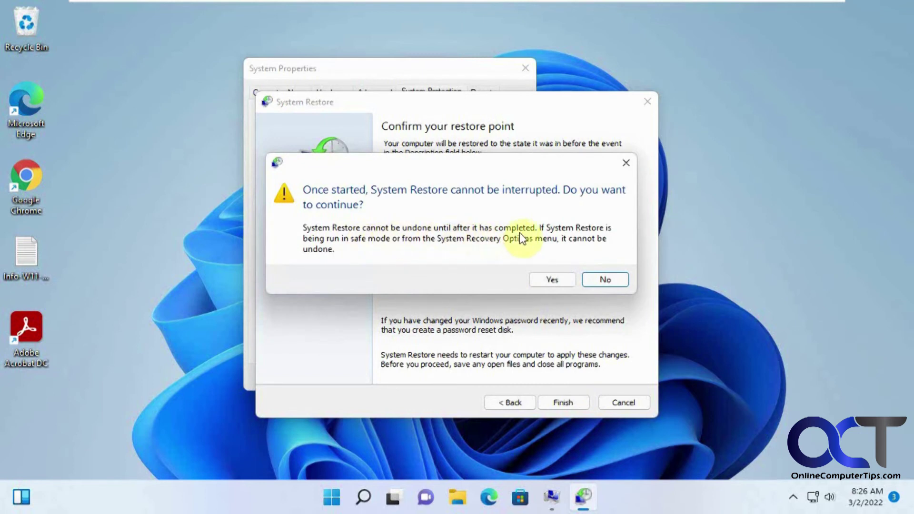
pyautogui.click(558, 281)
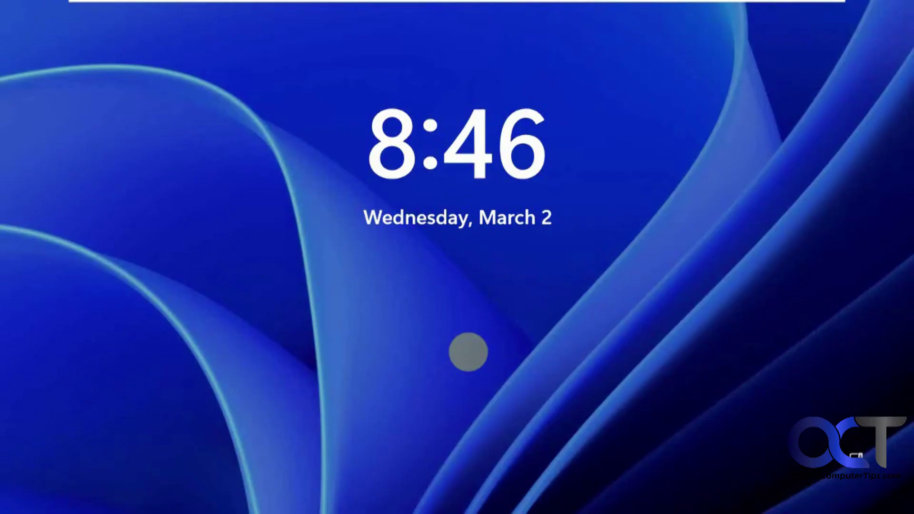
# Unlock Windows after the restart and sign in by entering the account PIN.
pyautogui.click(499, 308)
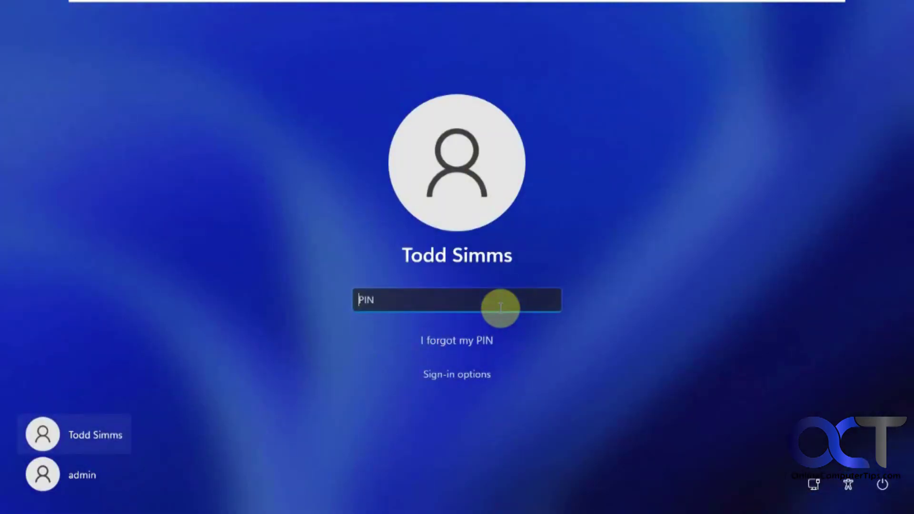
pyautogui.write('••••')
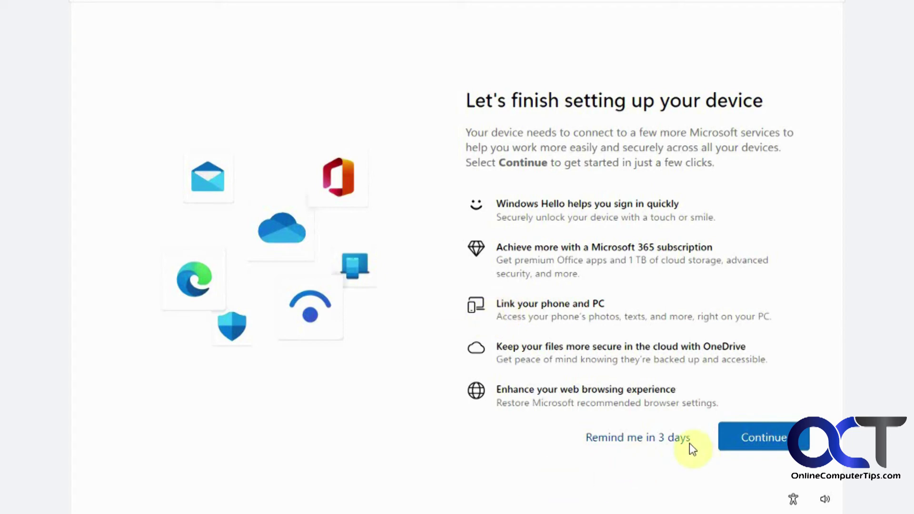
# Postpone the device setup reminder for 3 days and close the System Restore completion message.
pyautogui.click(669, 439)
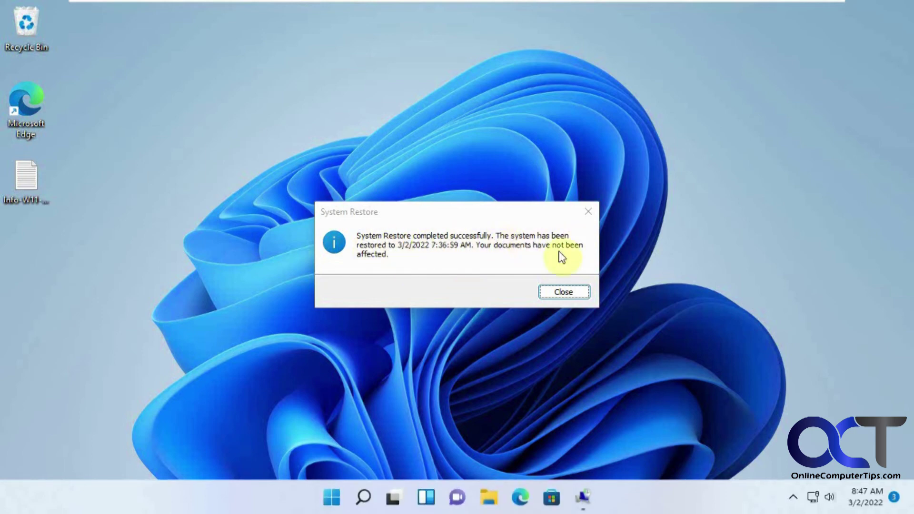
pyautogui.click(243, 274)
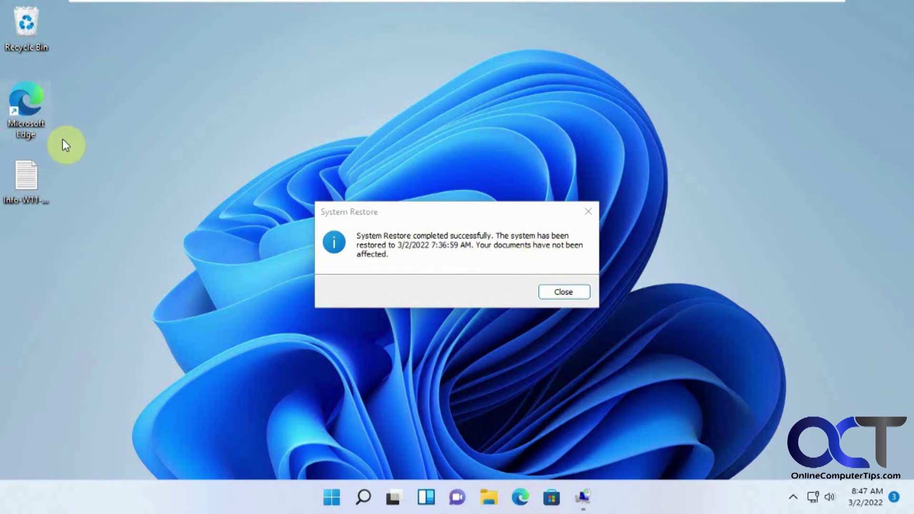
pyautogui.click(570, 289)
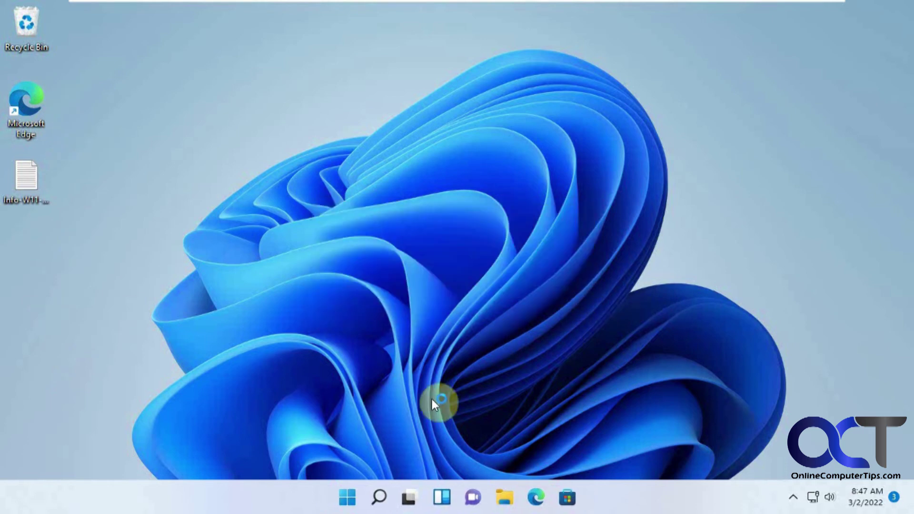
# Search Windows for "system re" and open the Create a restore point settings.
pyautogui.click(353, 491)
pyautogui.click(394, 78)
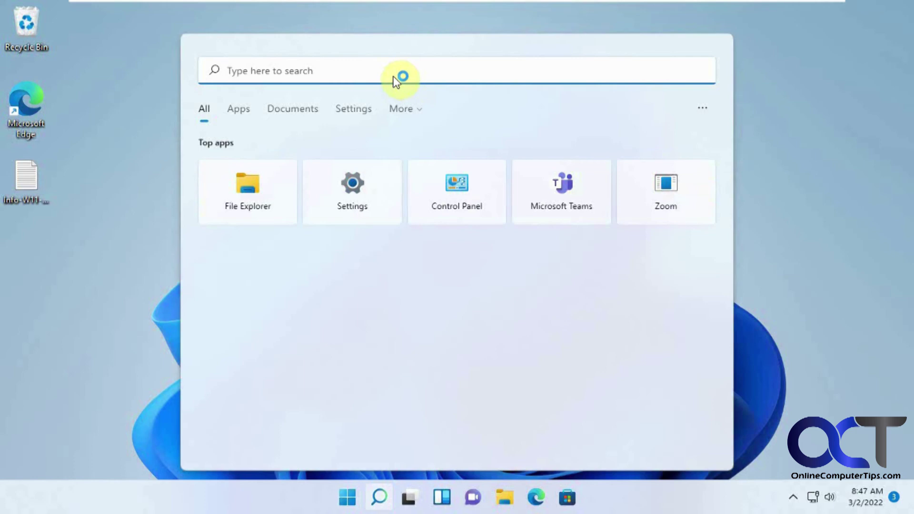
pyautogui.write('system re')
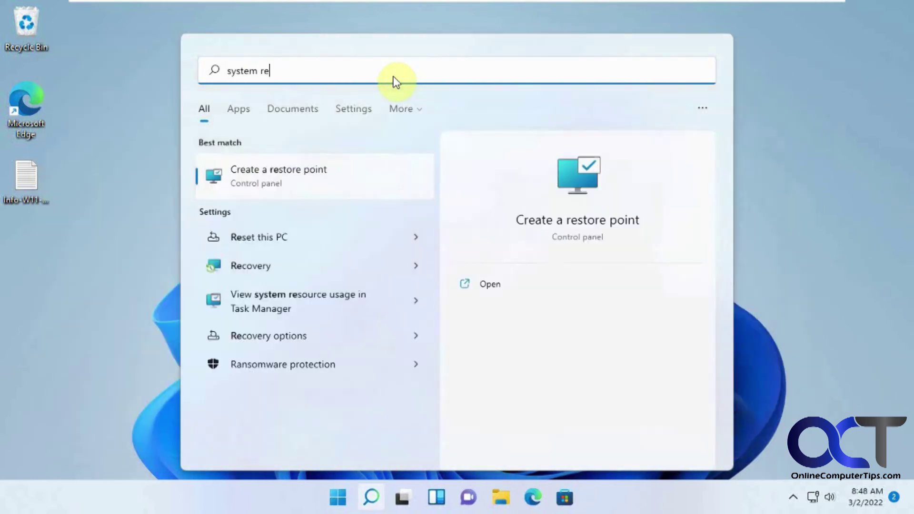
pyautogui.click(324, 177)
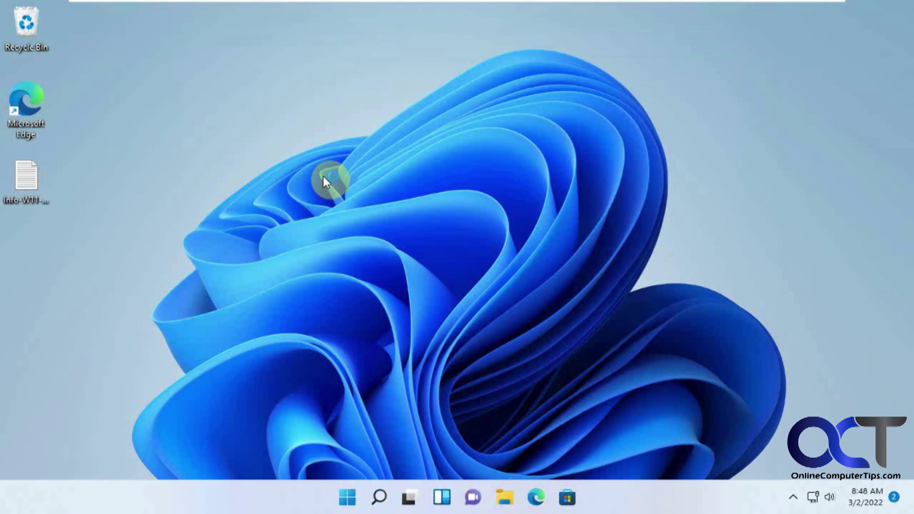
# Start System Restore, opt for a different restore point instead of undoing the restore, and proceed to the restore point list.
pyautogui.click(318, 177)
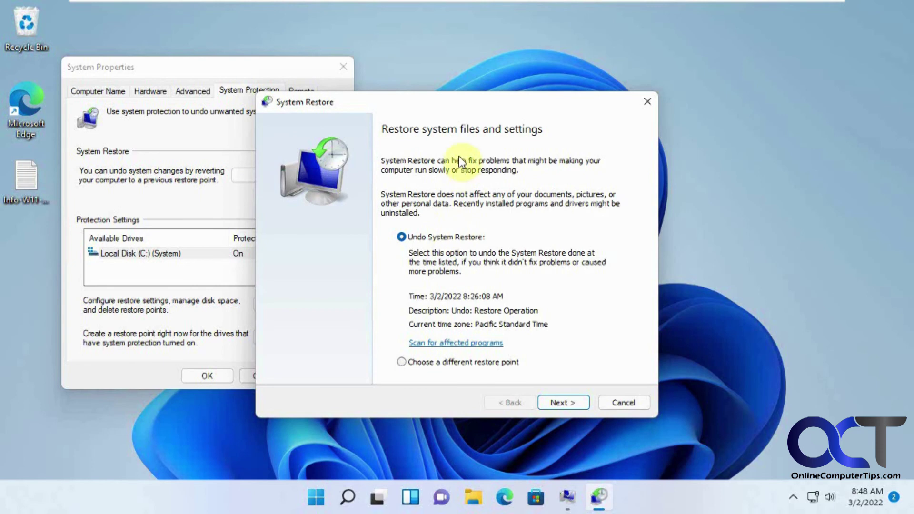
pyautogui.click(476, 364)
pyautogui.click(564, 404)
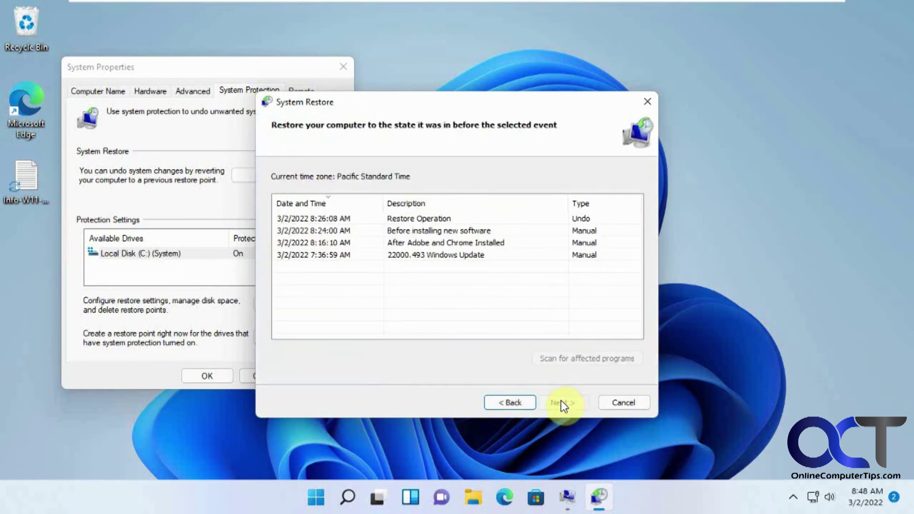